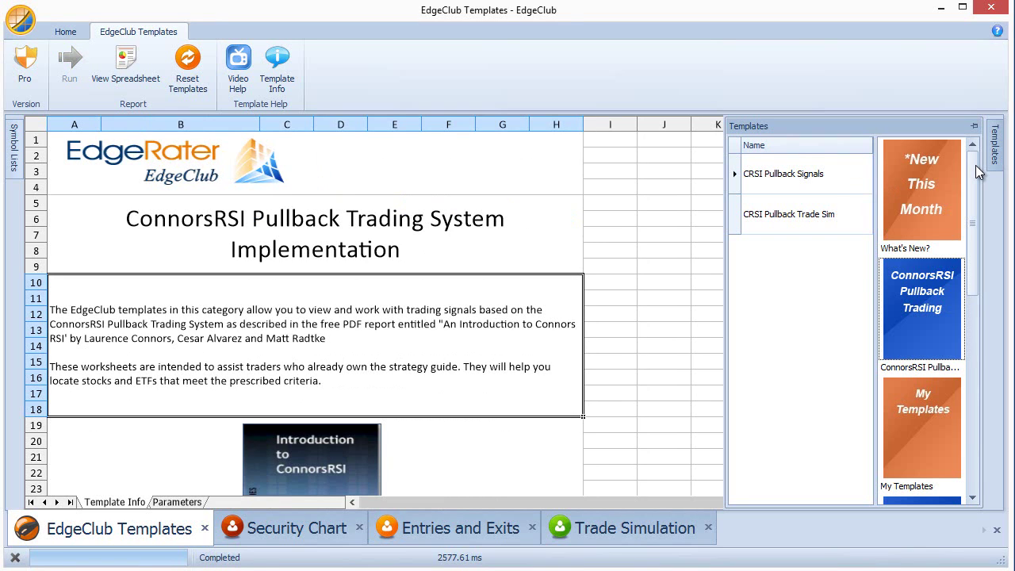
- Scroll through the overview sheet, then load the CRSI Pullback Signals template from the Templates panel
click(574, 440)
scroll(573, 441, down, 2)
scroll(575, 440, down, 1)
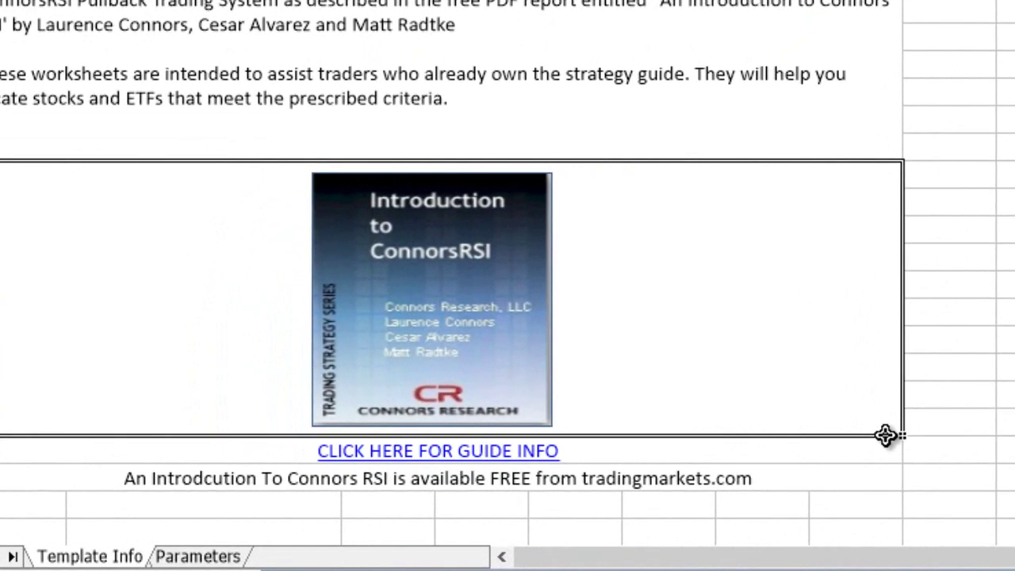
scroll(886, 435, up, 3)
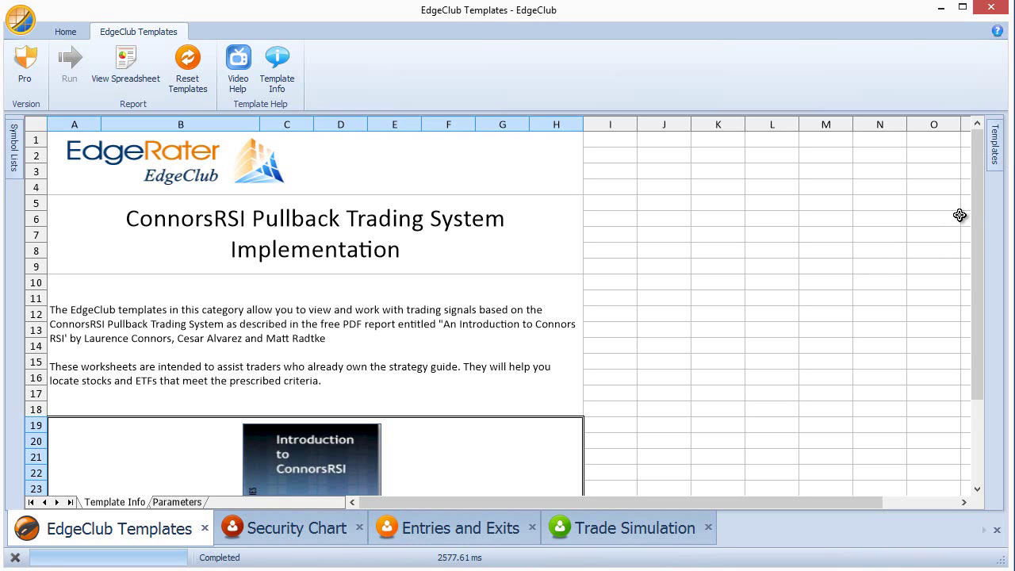
mouse_move(999, 158)
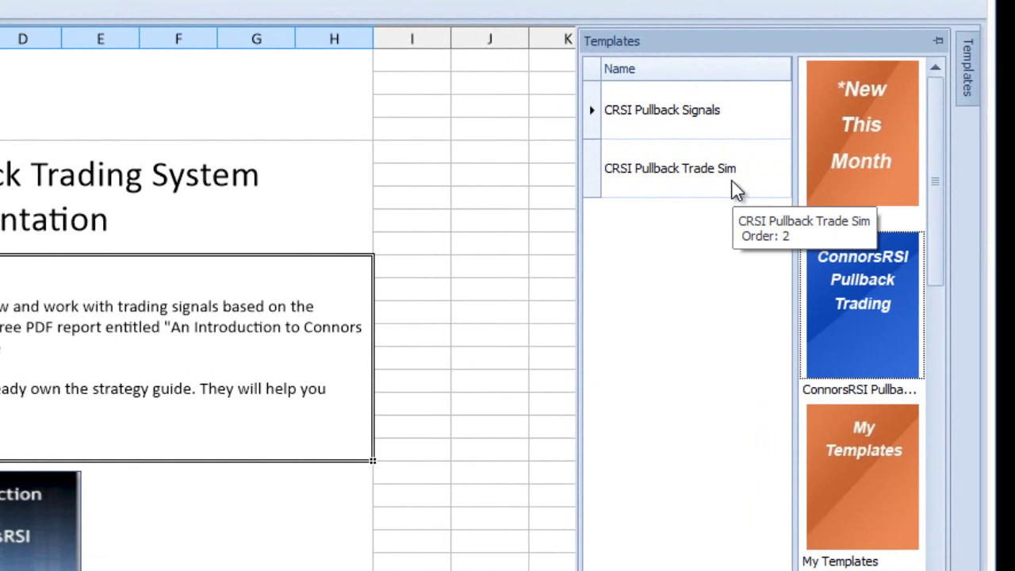
click(734, 119)
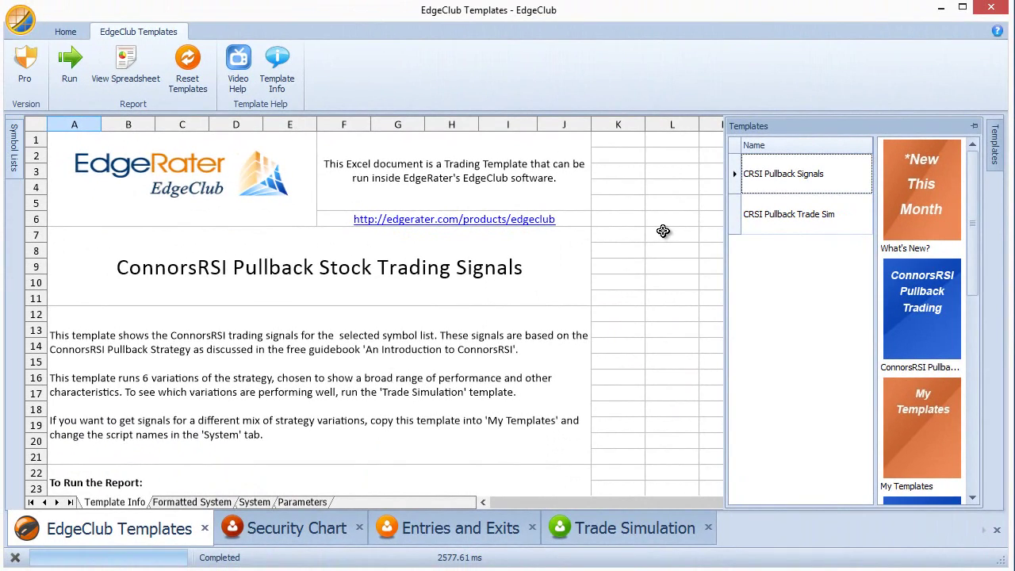
click(12, 161)
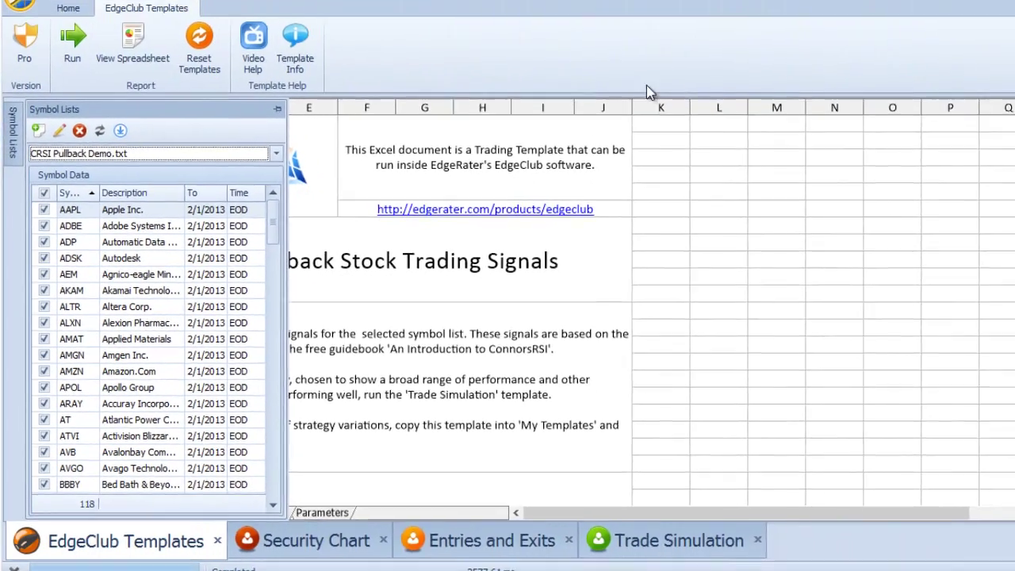
click(660, 225)
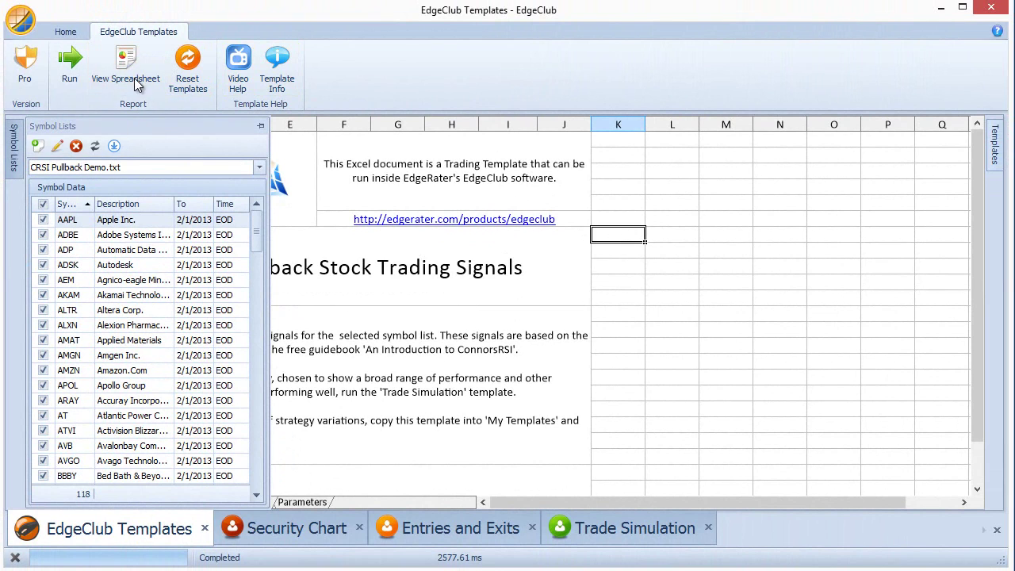
- Run the CRSI Pullback Signals template to generate per-symbol signals for 2/1/2013
click(70, 60)
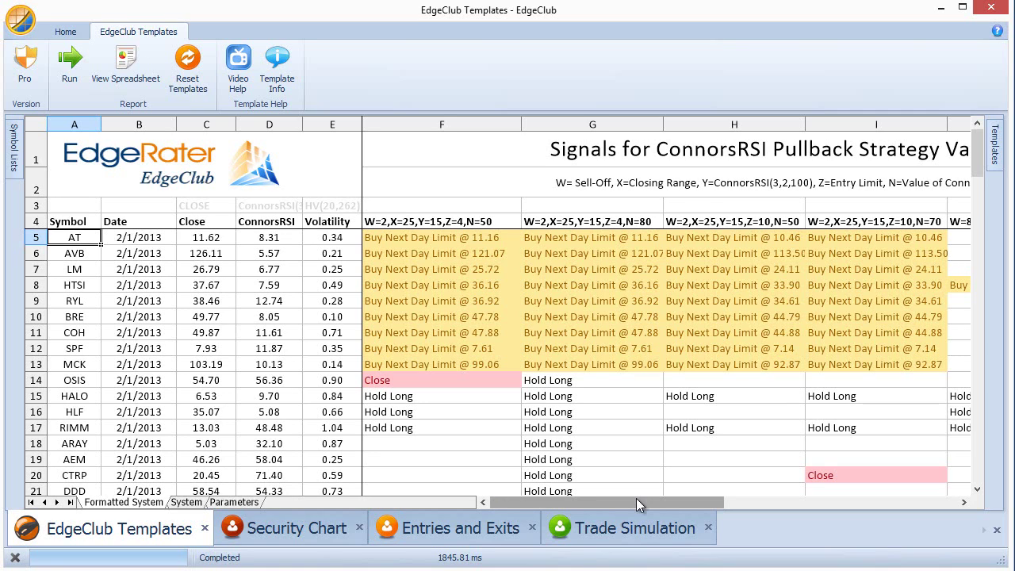
- Sort rows by ConnorsRSI, then Volatility, then by the W=2,X=25,Y=15,Z=4,N=50 signal column
mouse_move(636, 504)
mouse_down()
mouse_move(682, 505)
mouse_move(636, 504)
mouse_up()
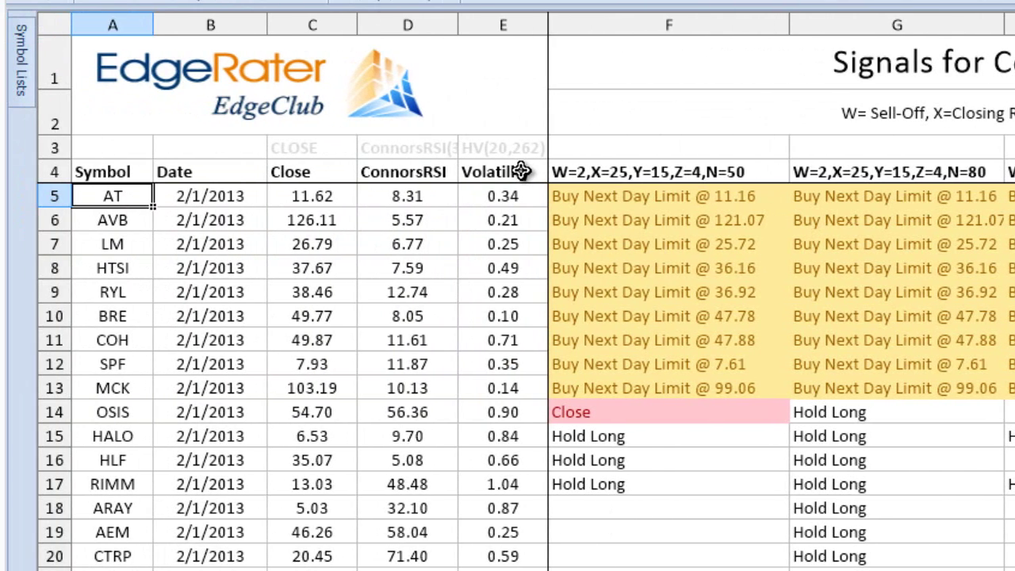
click(432, 172)
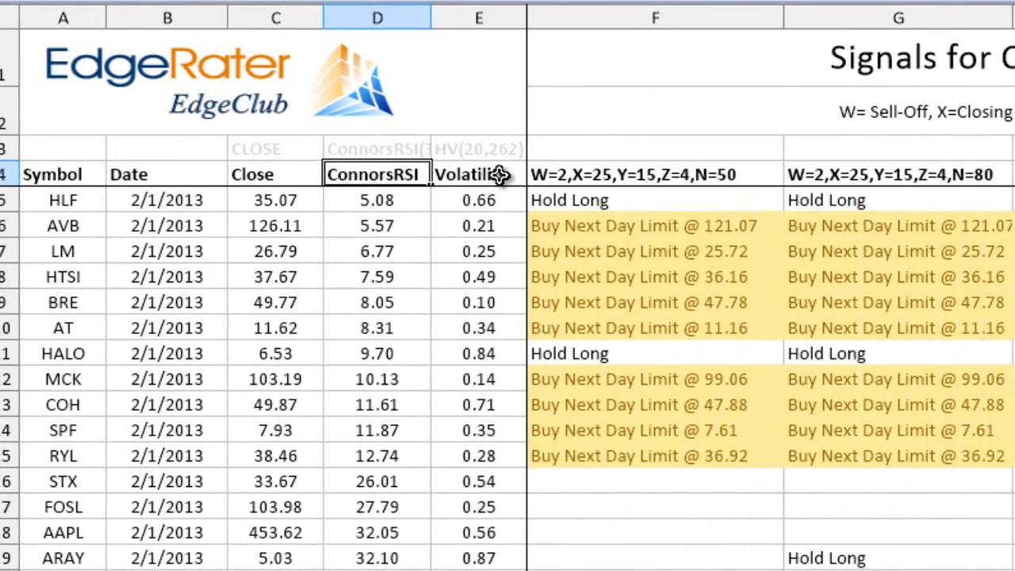
click(437, 194)
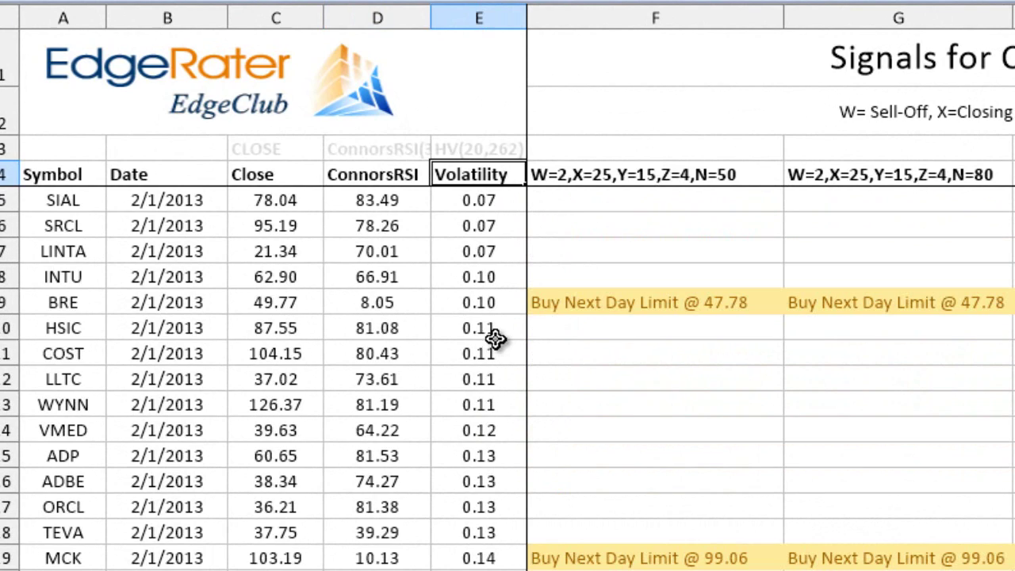
click(479, 174)
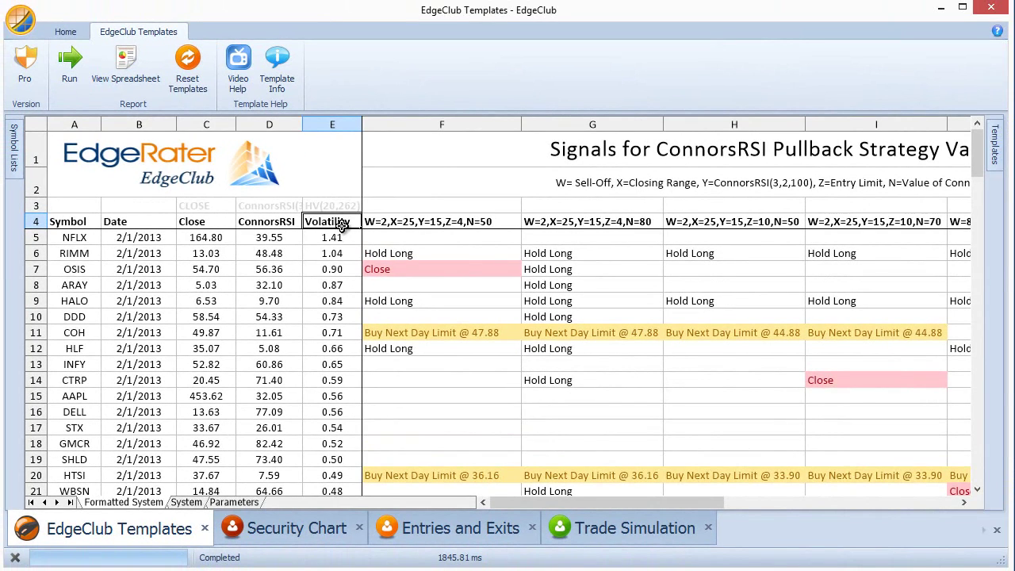
click(404, 224)
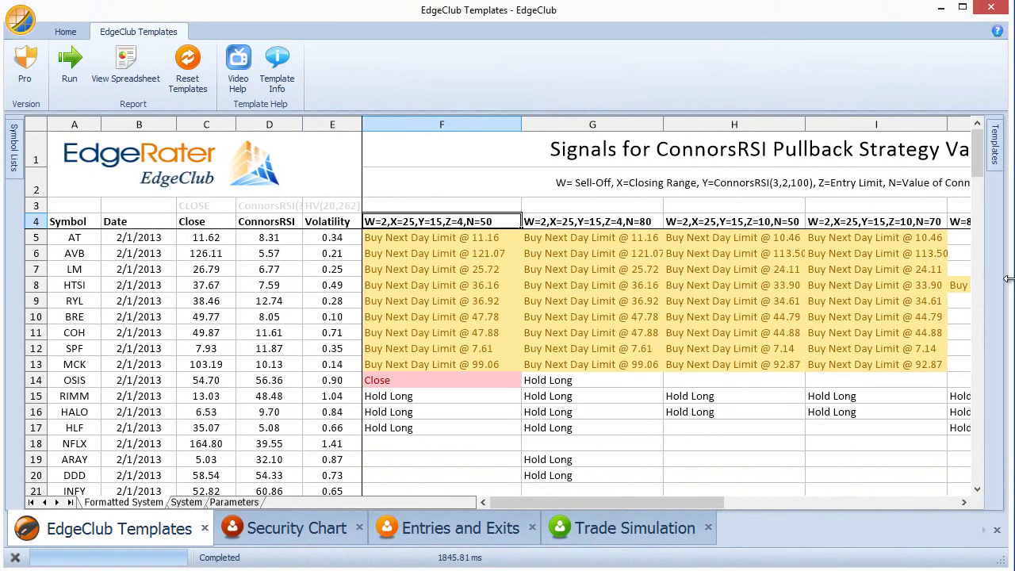
- Reveal the Security Chart and chart buy signals AT, AVB, LM, BRE and SPF, returning to AT
drag(1007, 277, 519, 280)
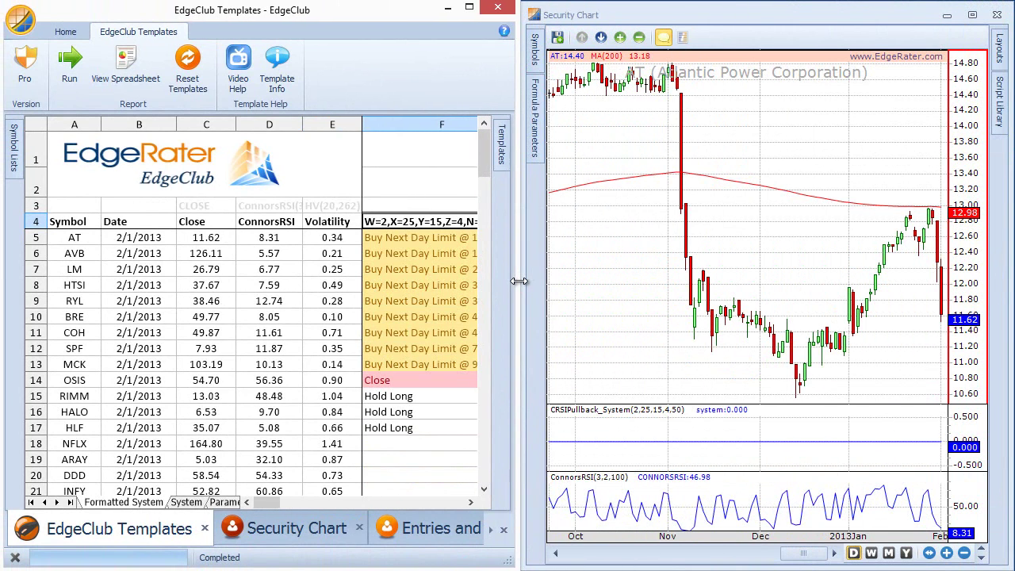
click(405, 238)
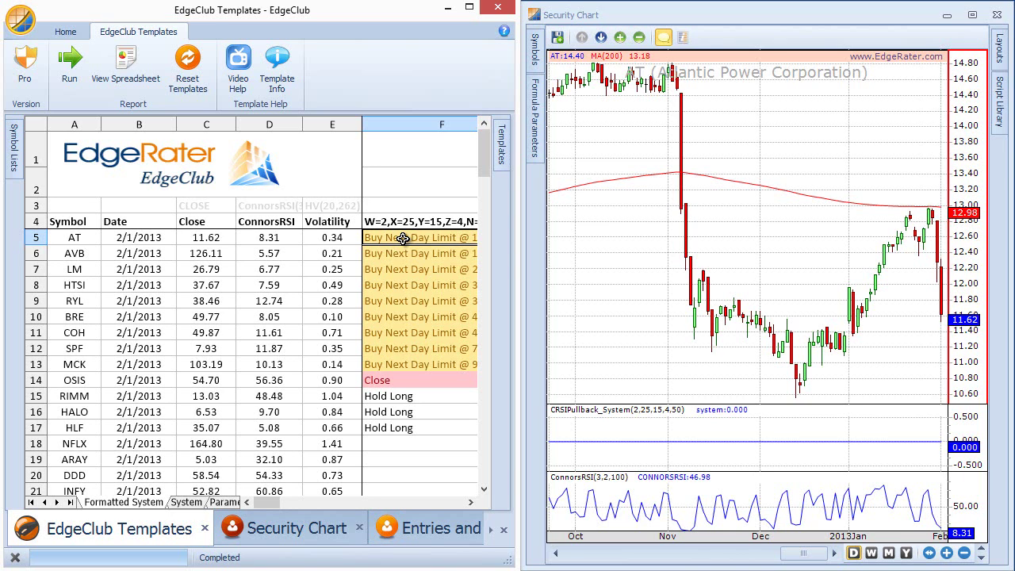
key(Down)
key(Down)
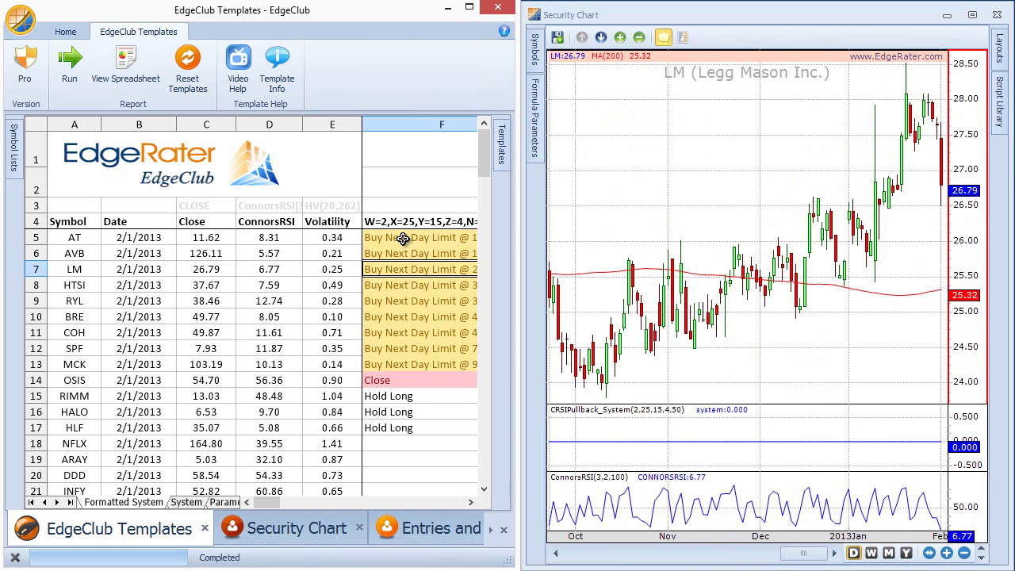
key(Down)
key(Down)
key(Down)
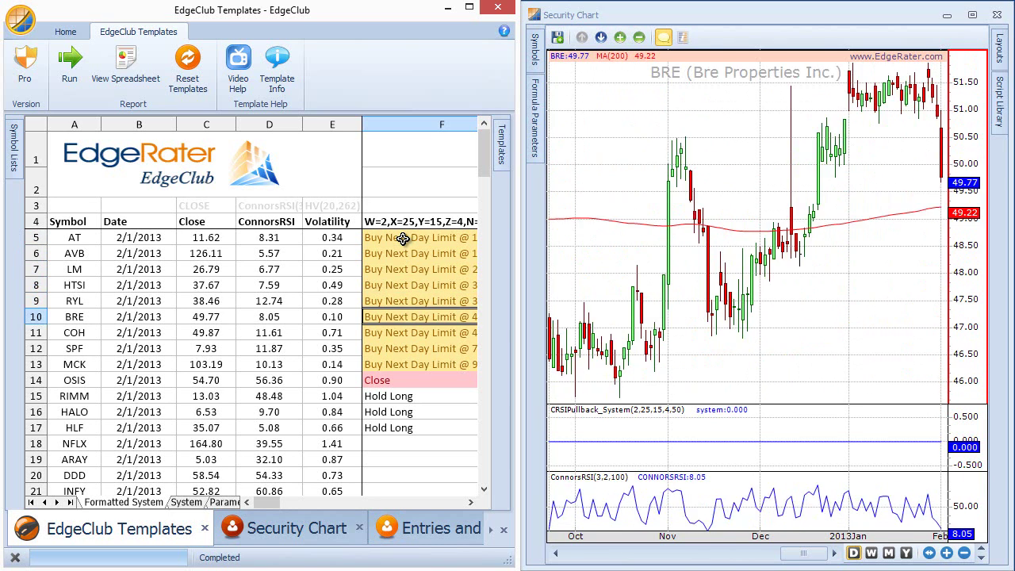
key(Down)
key(Down)
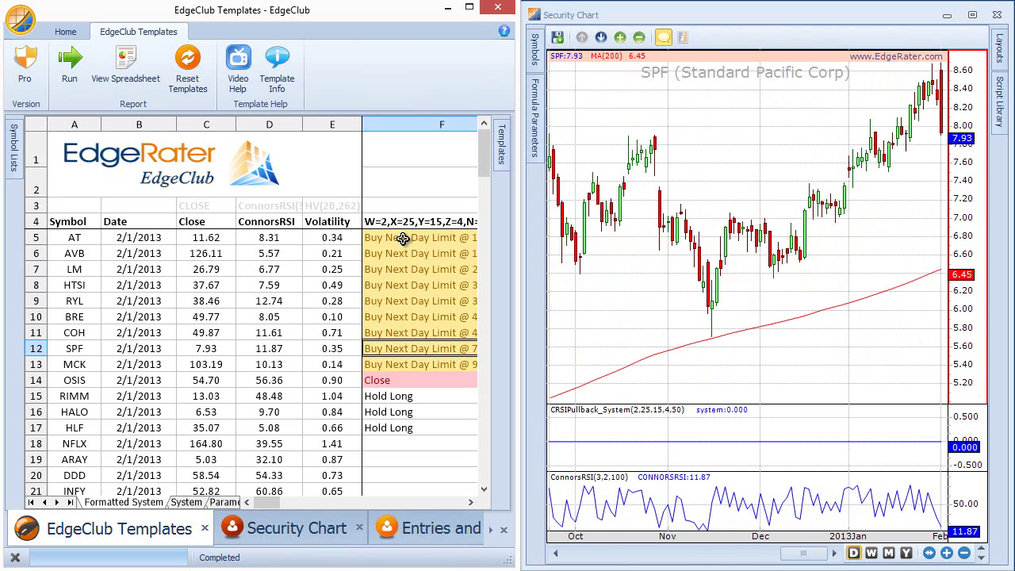
key(Down)
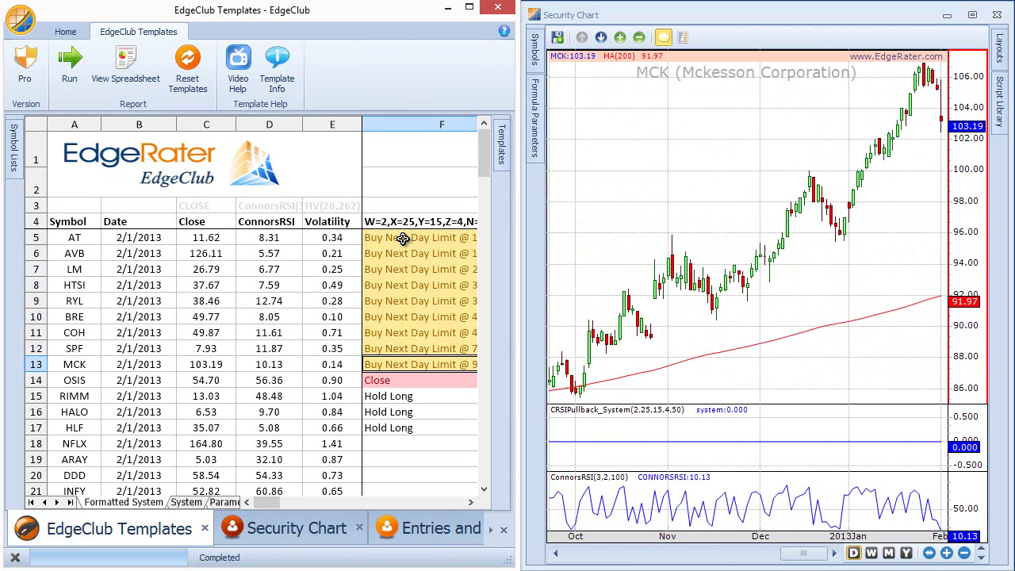
key(Up)
key(Up)
key(Up)
key(Up)
key(Up)
key(Up)
key(Up)
key(Up)
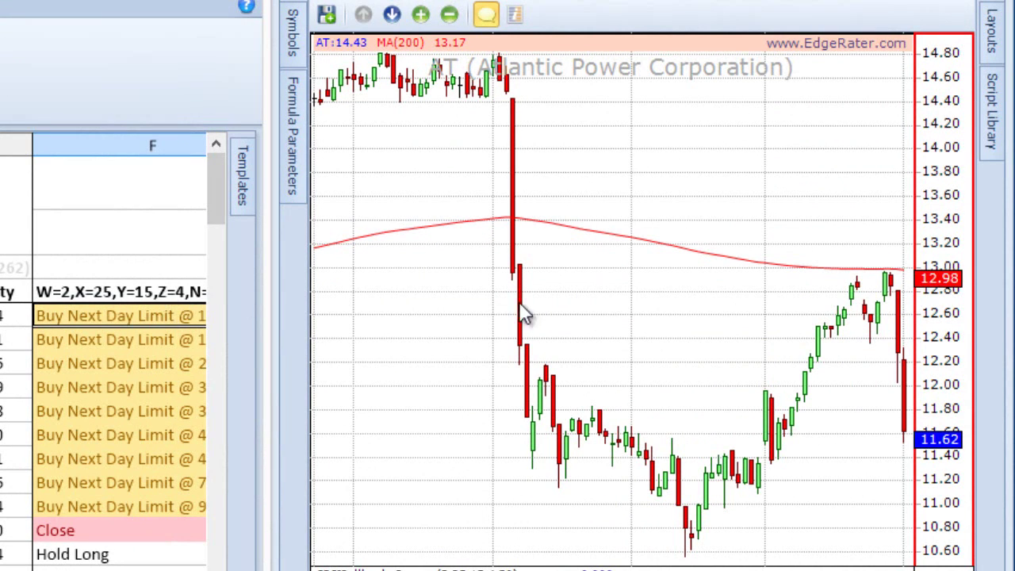
- Refresh AT's chart, then widen the signals sheet back across the Security Chart
click(995, 56)
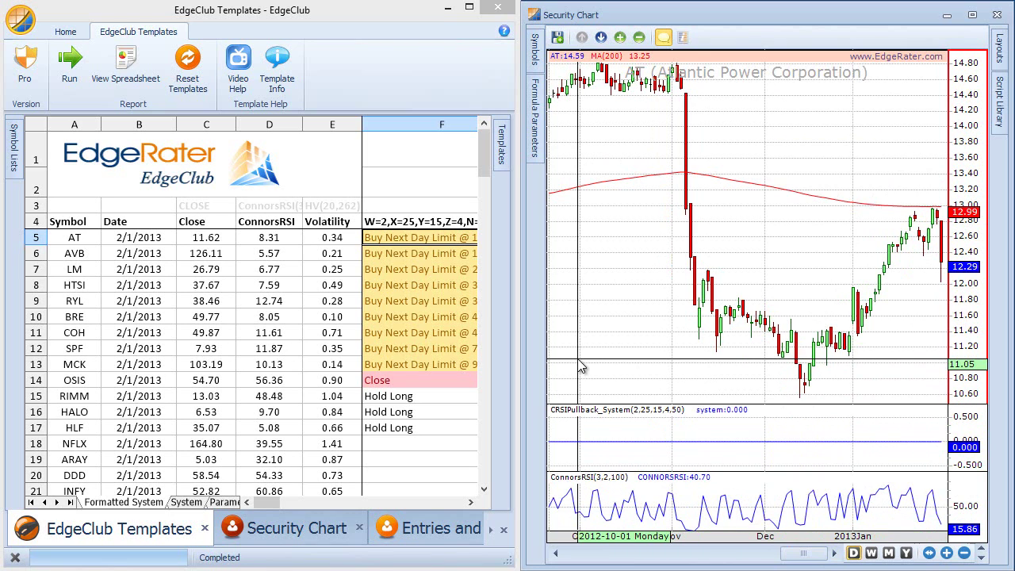
click(426, 236)
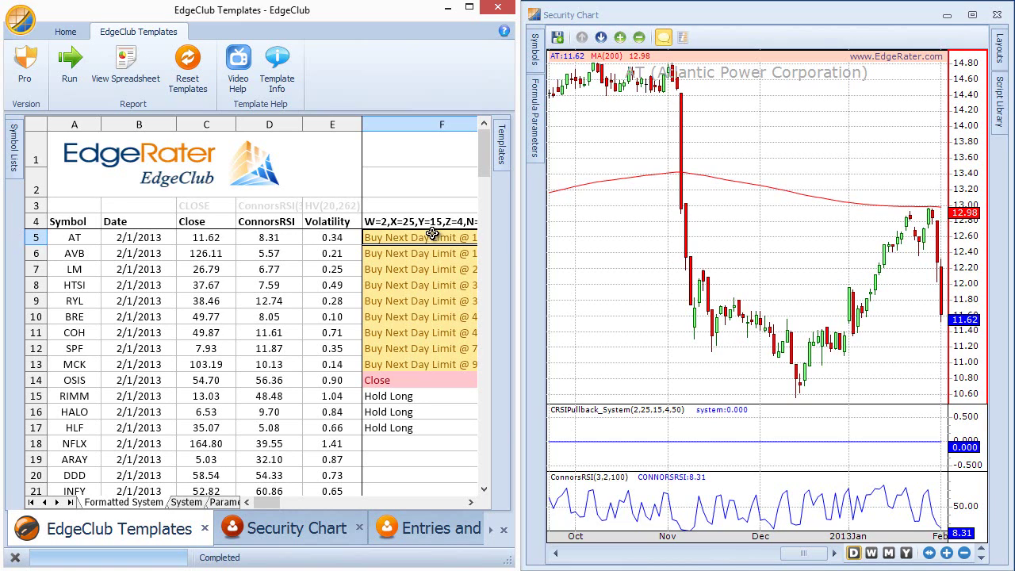
drag(516, 229, 957, 279)
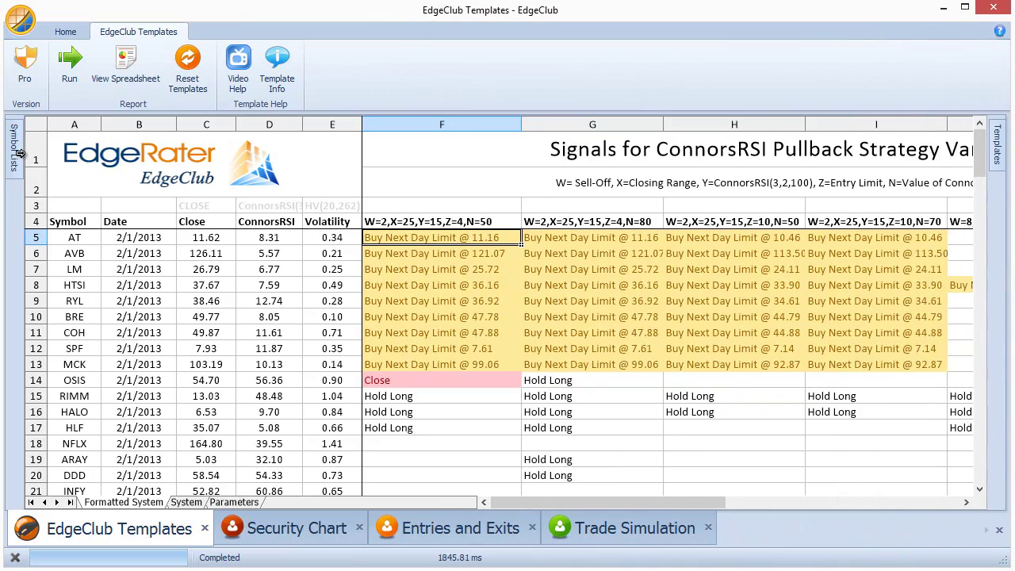
- Apply the Intraday Update to bring the demo symbol list to 2/4/2013 and rerun the signals
mouse_move(22, 158)
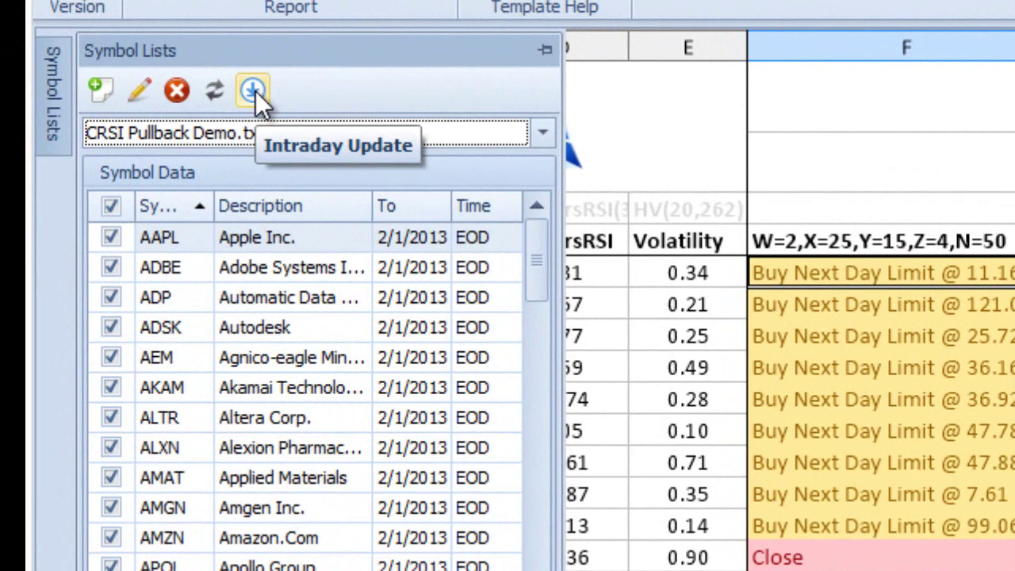
click(254, 91)
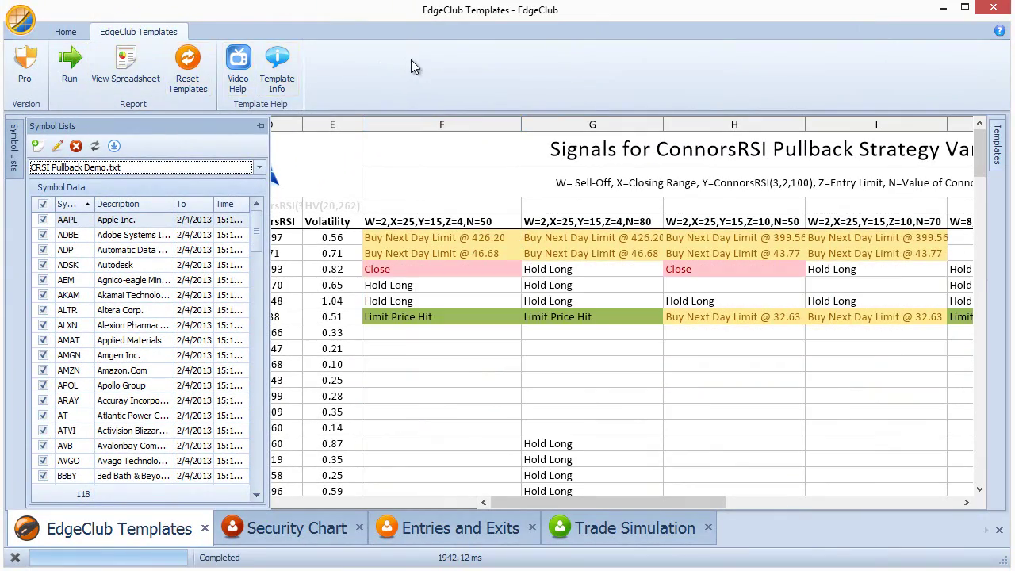
- Close the Symbol Lists panel to review the 2/4/2013 signals, including HTSI's Limit Price Hit
click(487, 396)
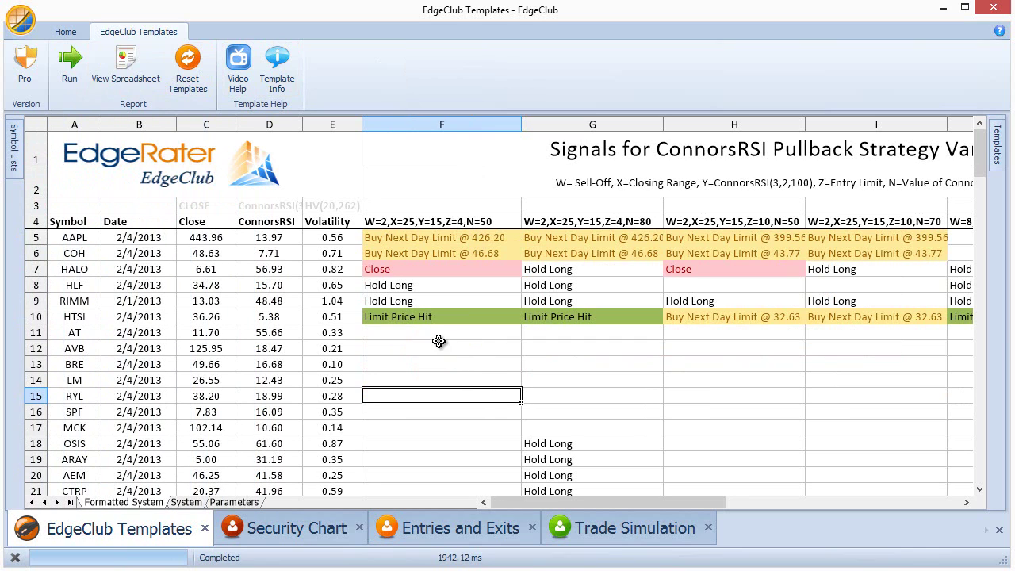